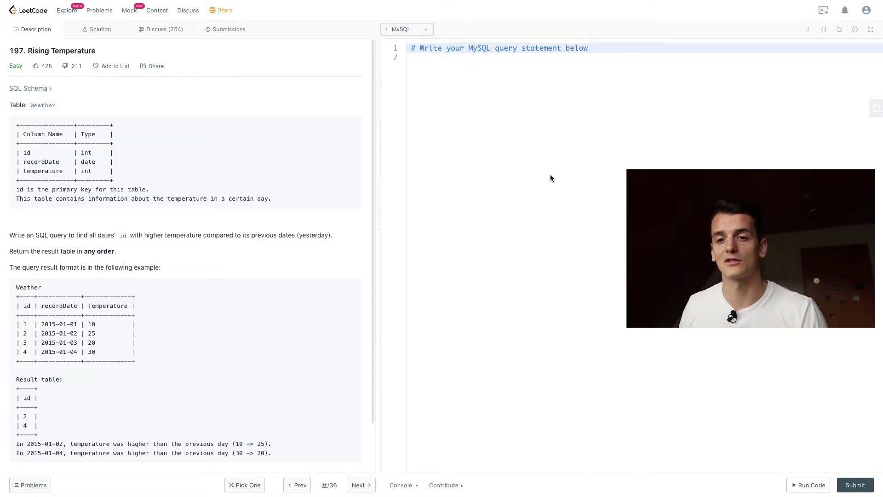
- Replace the starter comment with 'SELECT *' and 'FROM Weather w1 JOIN Weather w2 ON'
{"action": "key", "text": "ctrl+a"}
{"action": "key", "text": "BackSpace"}
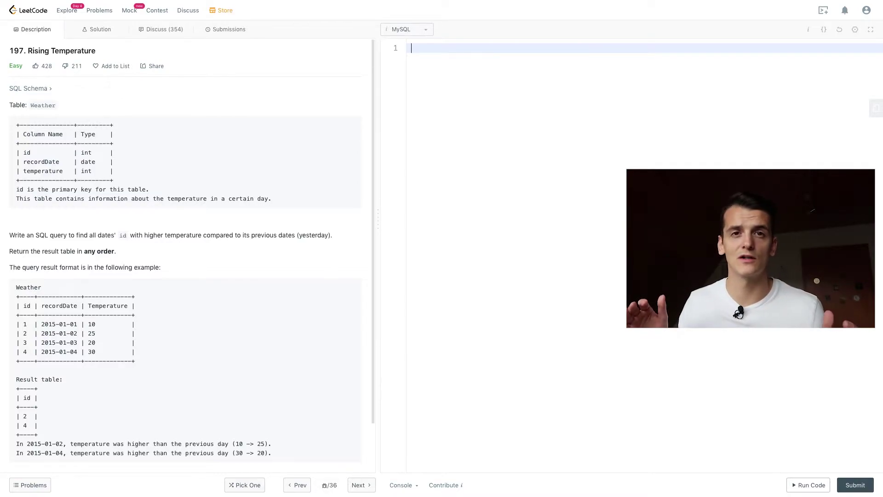
{"action": "type", "text": "SELE"}
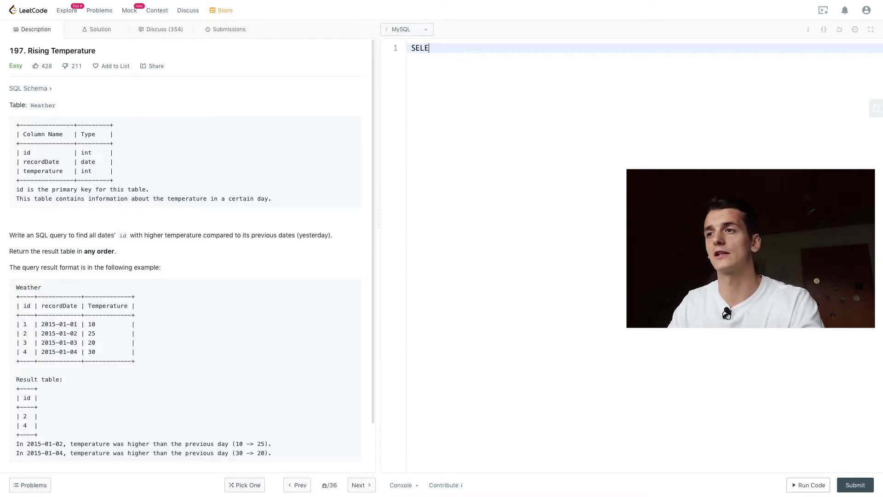
{"action": "type", "text": "CT *"}
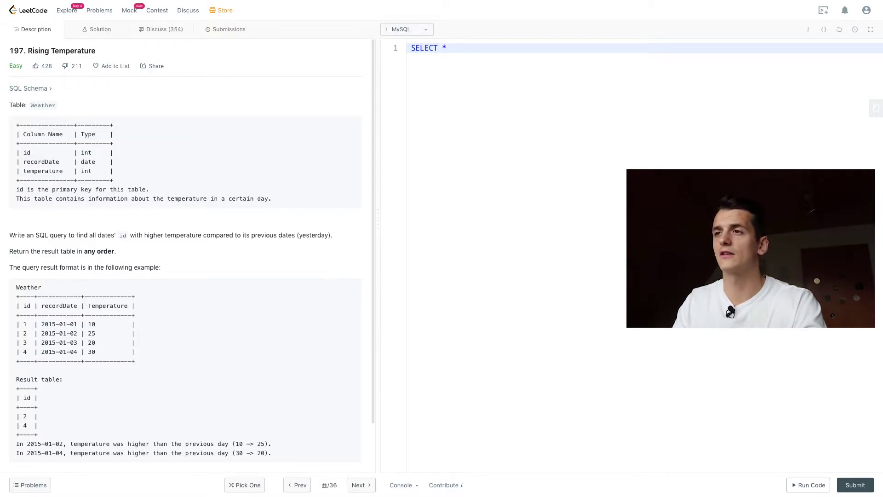
{"action": "key", "text": "Return"}
{"action": "type", "text": "FROM"}
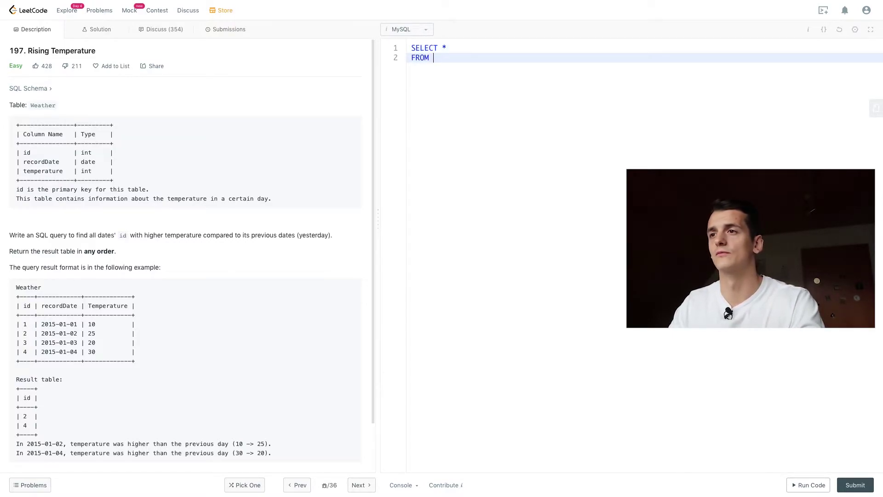
{"action": "type", "text": " Weathe"}
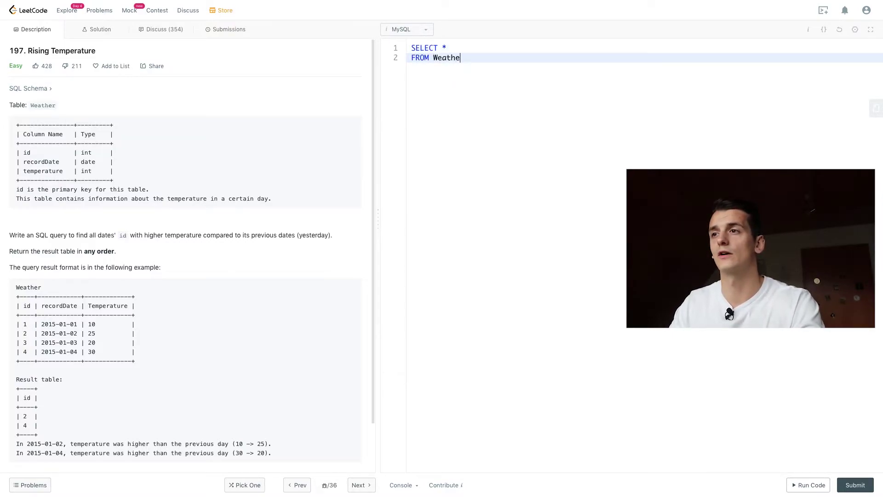
{"action": "type", "text": "r w1 JI"}
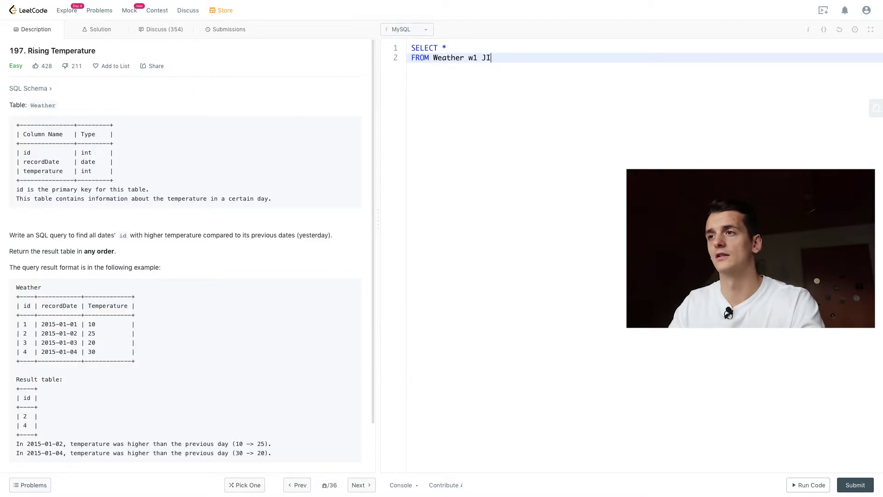
{"action": "key", "text": "BackSpace"}
{"action": "key", "text": "BackSpace"}
{"action": "type", "text": "JOIN "}
{"action": "type", "text": "Wet"}
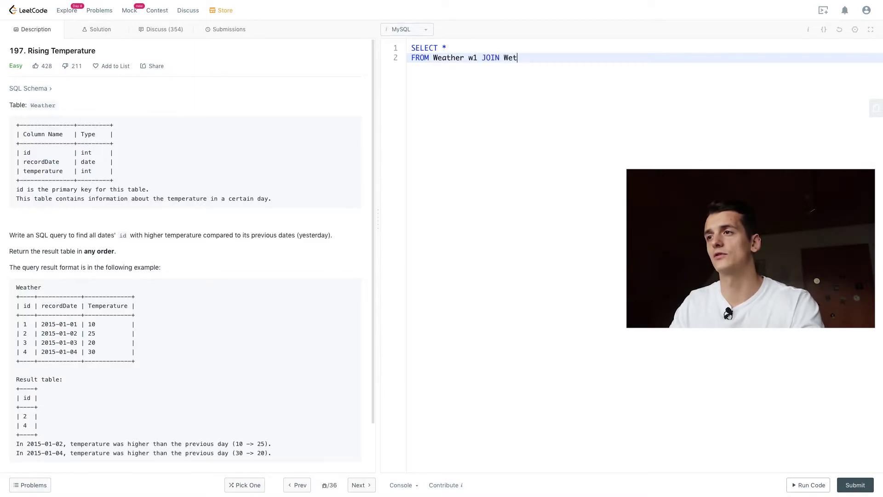
{"action": "key", "text": "BackSpace"}
{"action": "type", "text": "ather w2"}
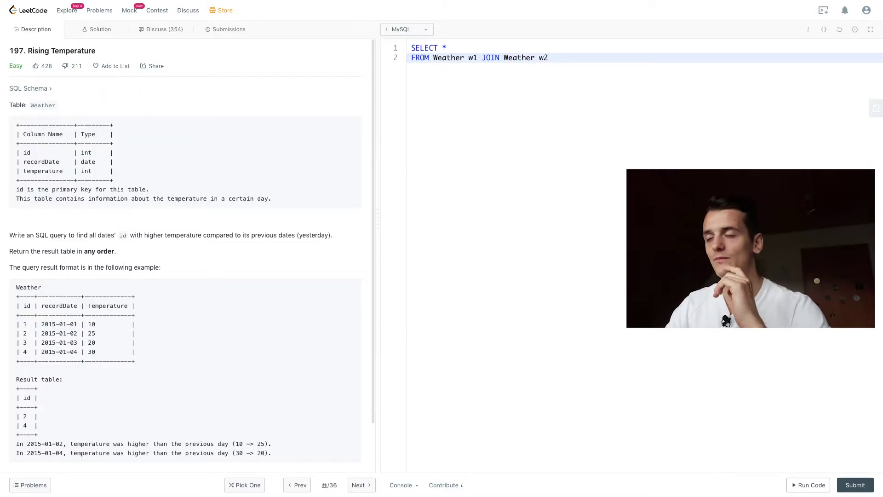
{"action": "type", "text": " ON"}
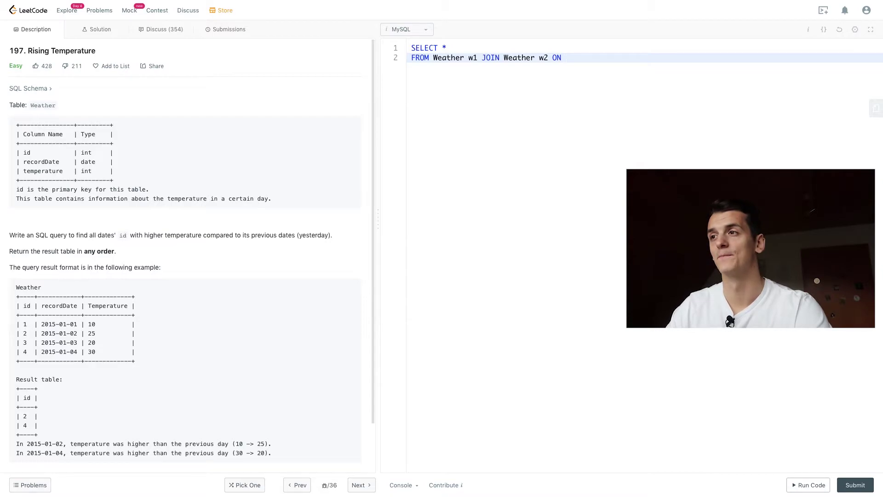
{"action": "type", "text": "DATE_DII"}
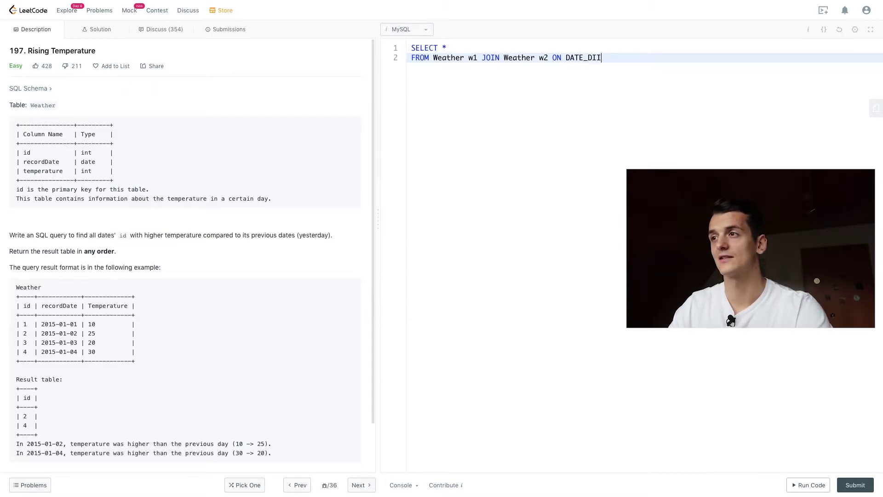
- Write the join condition DATEDIFF(w1.recordDate, w2.recordDate) = -1, correcting the function name
{"action": "key", "text": "BackSpace"}
{"action": "key", "text": "BackSpace"}
{"action": "key", "text": "BackSpace"}
{"action": "type", "text": "DATEDIFF("}
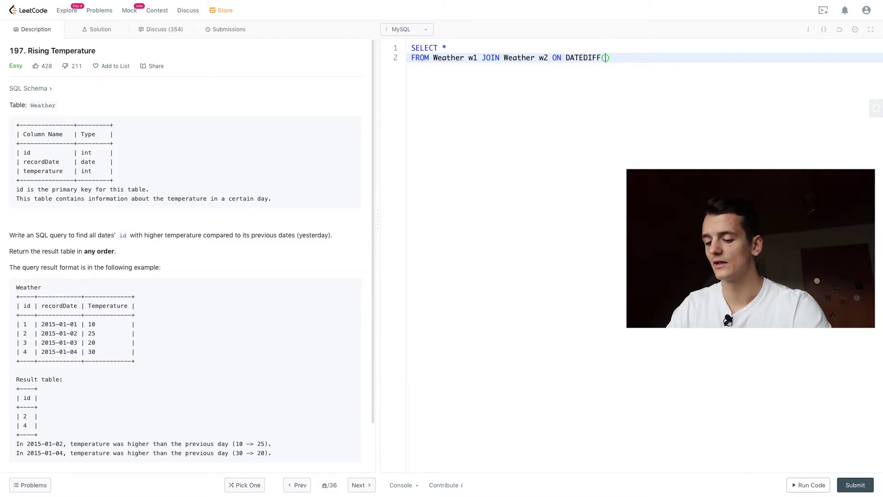
{"action": "type", "text": "1.Recor"}
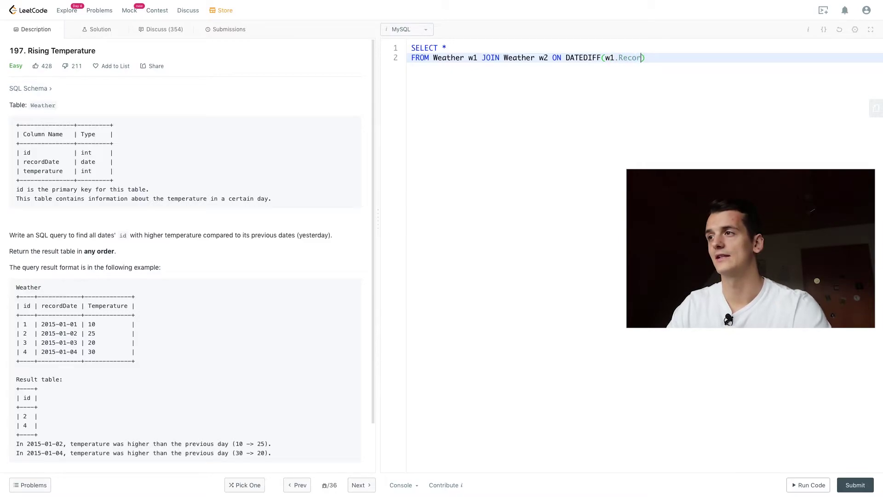
{"action": "key", "text": "Return"}
{"action": "type", "text": ","}
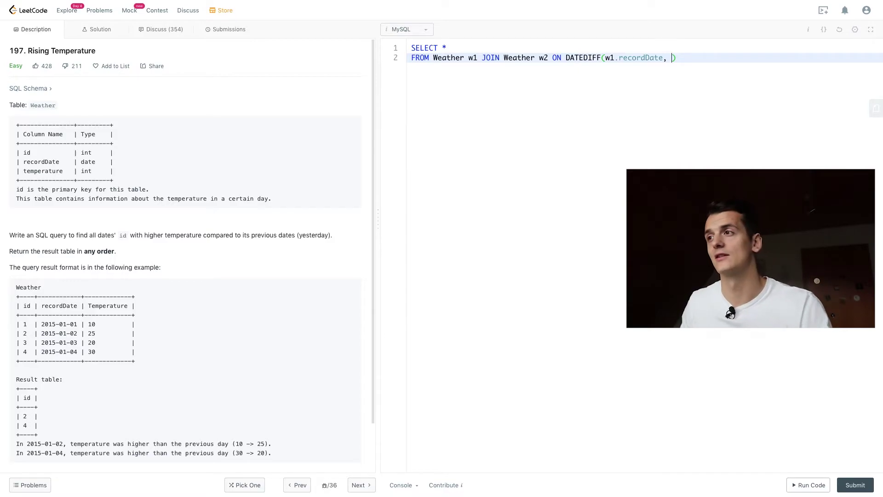
{"action": "type", "text": "w"}
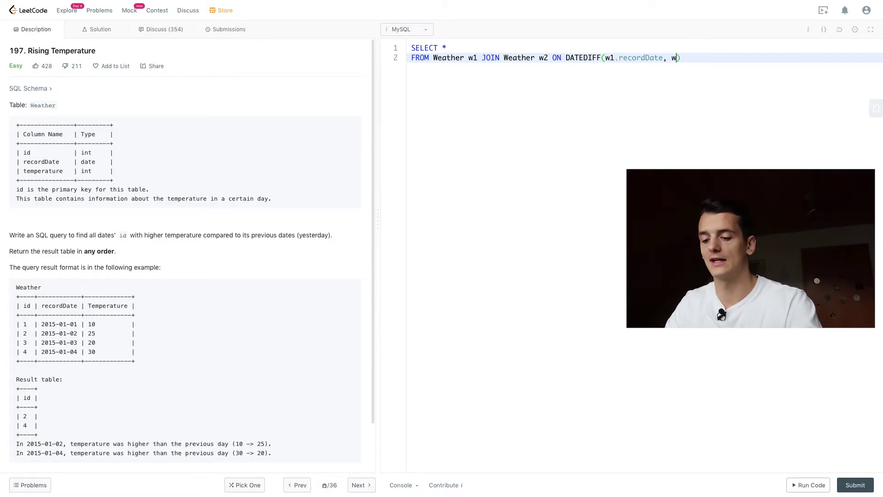
{"action": "type", "text": "2.rec"}
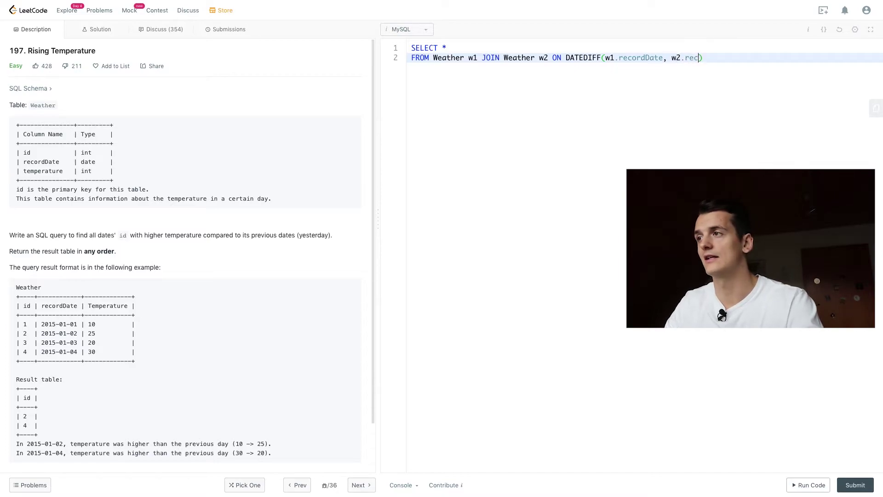
{"action": "type", "text": "ordDate"}
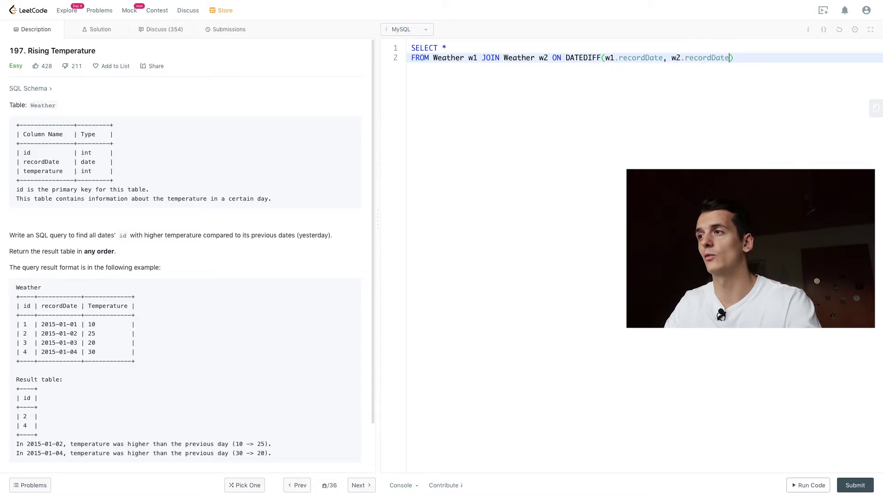
{"action": "type", "text": ") = -1"}
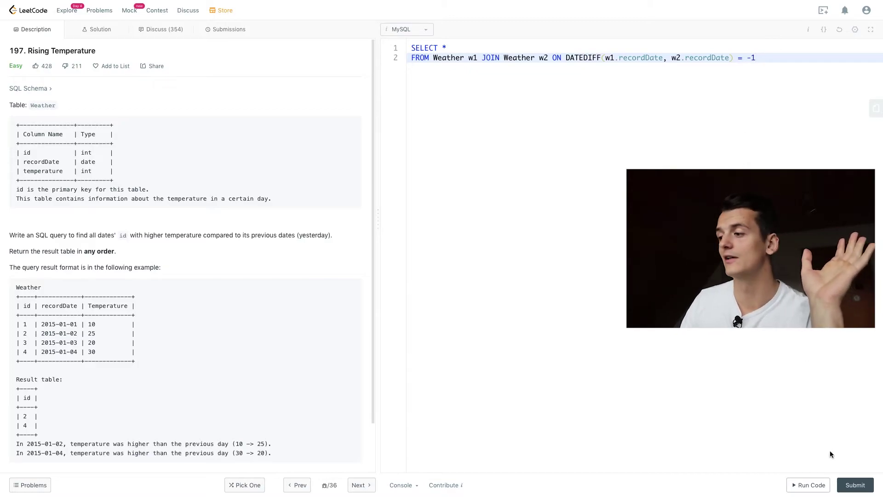
- Run the SELECT * self-join query on the example case
{"action": "left_click", "coordinate": [804, 485]}
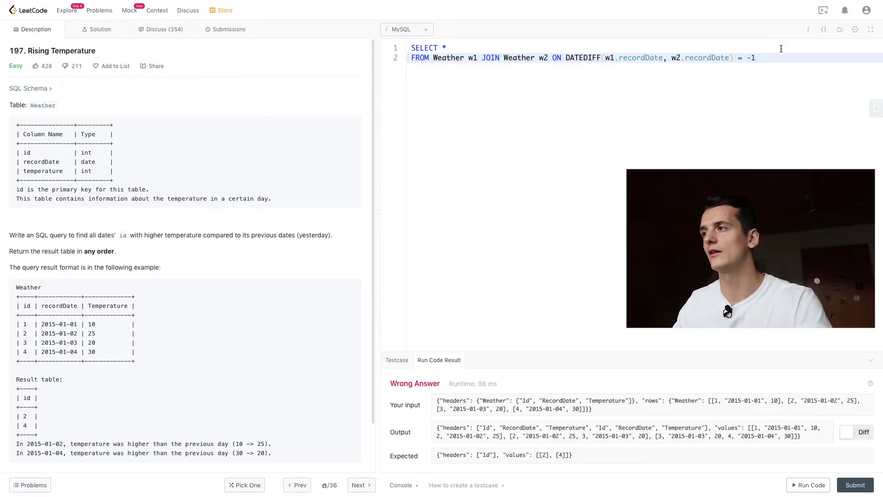
- Add WHERE w2.temperature > w1.temperature, select only w2.id, and rerun the query
{"action": "key", "text": "Return"}
{"action": "type", "text": "WHERE w2."}
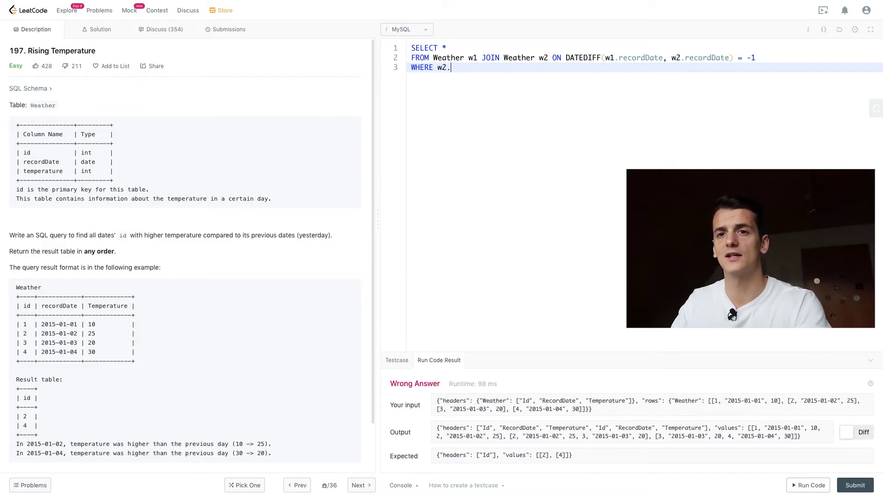
{"action": "type", "text": "temperature >"}
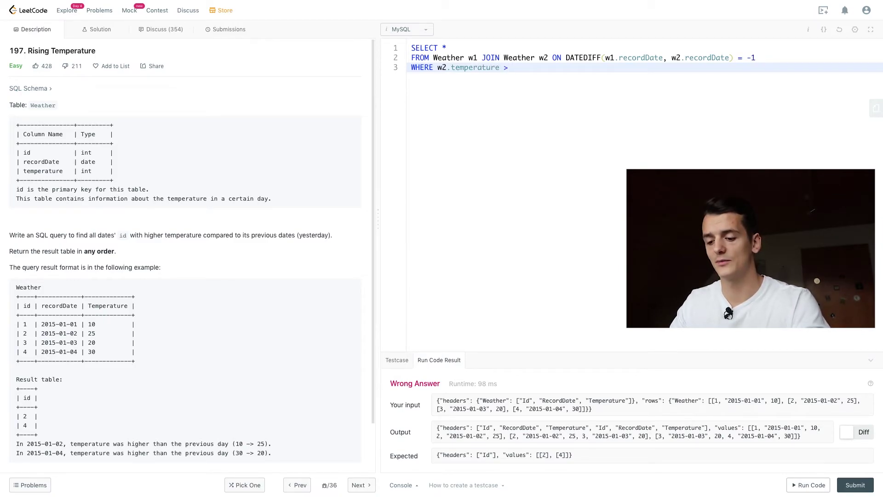
{"action": "type", "text": "w1.temper"}
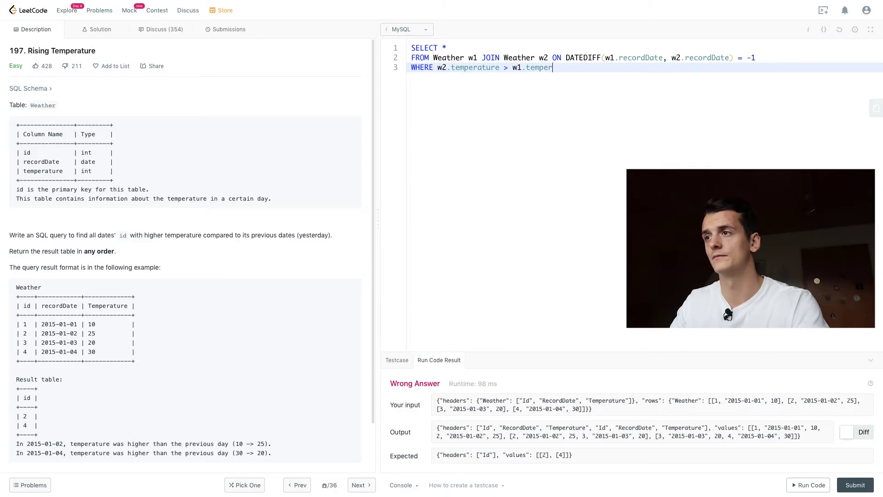
{"action": "type", "text": "ature"}
{"action": "left_click", "coordinate": [801, 484]}
{"action": "left_click", "coordinate": [751, 51]}
{"action": "type", "text": "w2.id"}
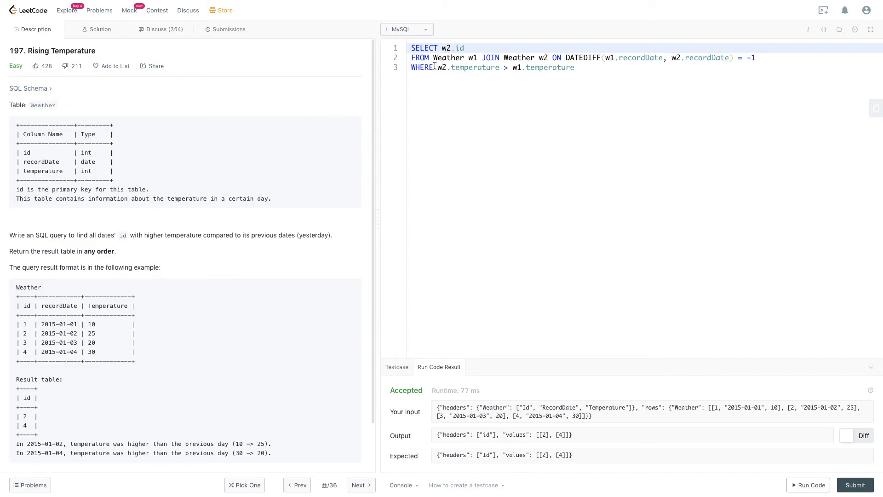
{"action": "left_click_drag", "start_coordinate": [435, 67], "coordinate": [763, 57]}
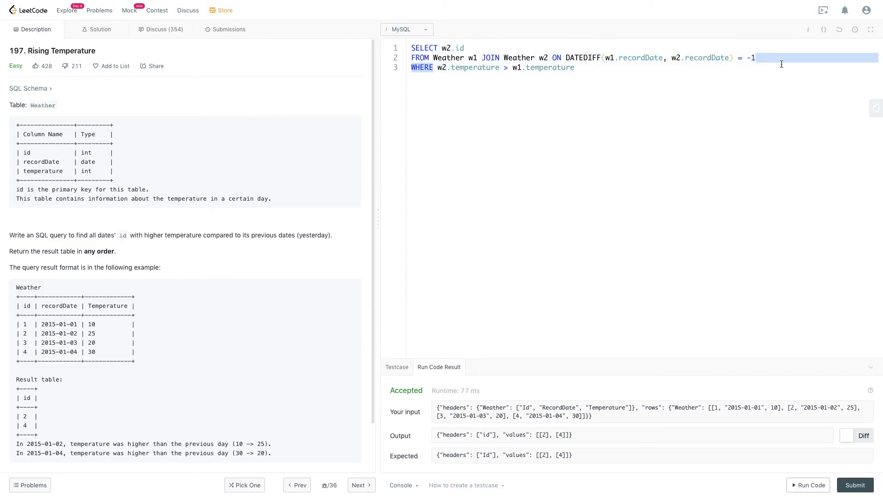
{"action": "type", "text": " AN"}
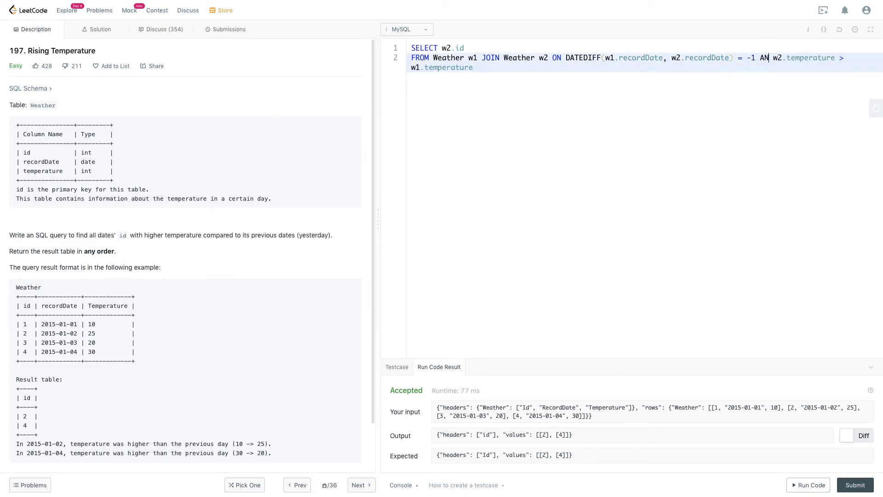
{"action": "type", "text": "D"}
{"action": "left_click", "coordinate": [810, 485]}
{"action": "double_click", "coordinate": [769, 58]}
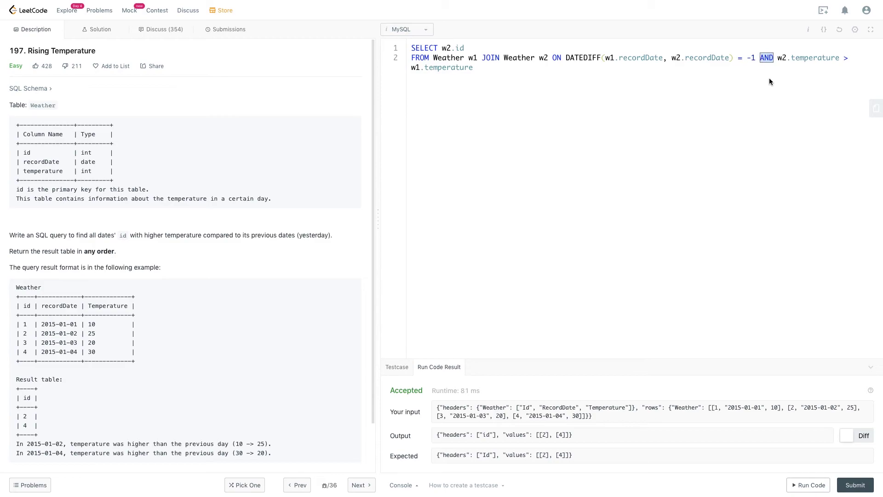
{"action": "key", "text": "Return"}
{"action": "type", "text": "WHERE"}
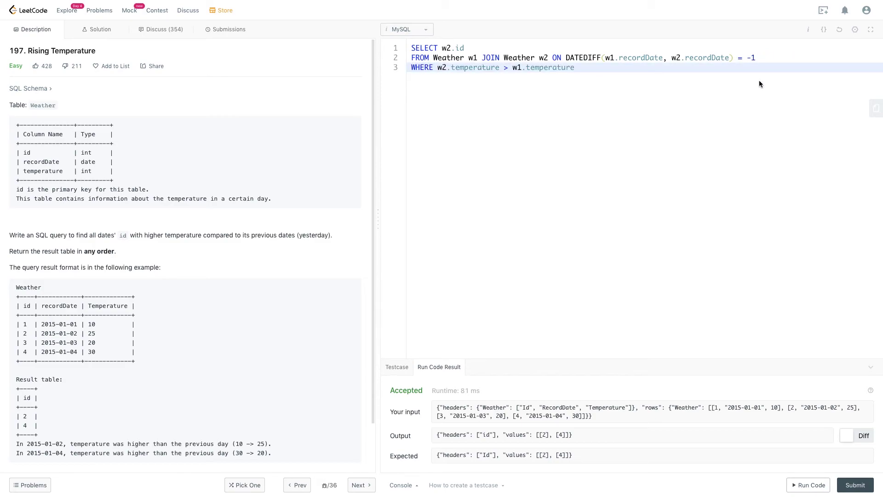
{"action": "left_click_drag", "start_coordinate": [566, 58], "coordinate": [769, 59]}
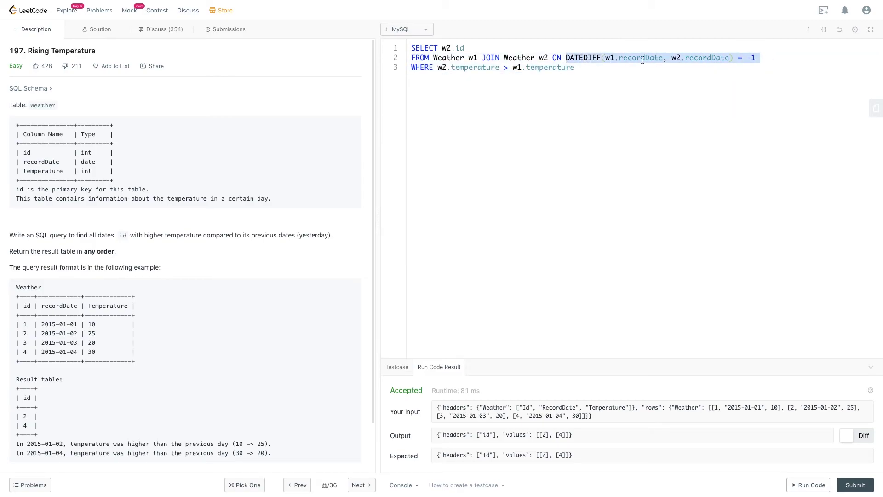
{"action": "left_click", "coordinate": [771, 59]}
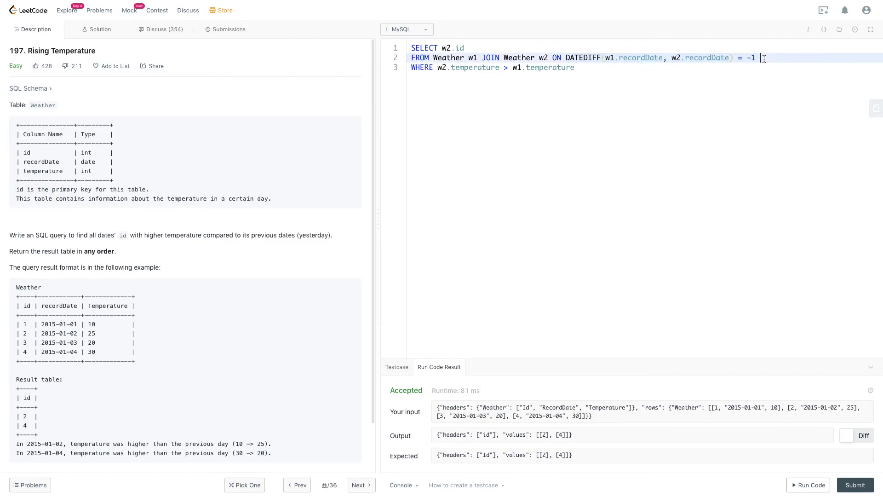
{"action": "left_click_drag", "start_coordinate": [761, 58], "coordinate": [566, 57]}
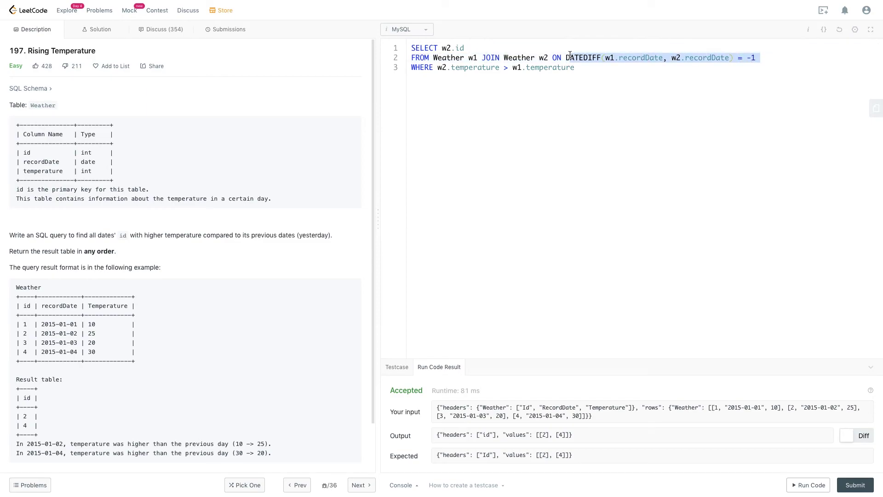
{"action": "type", "text": "w1."}
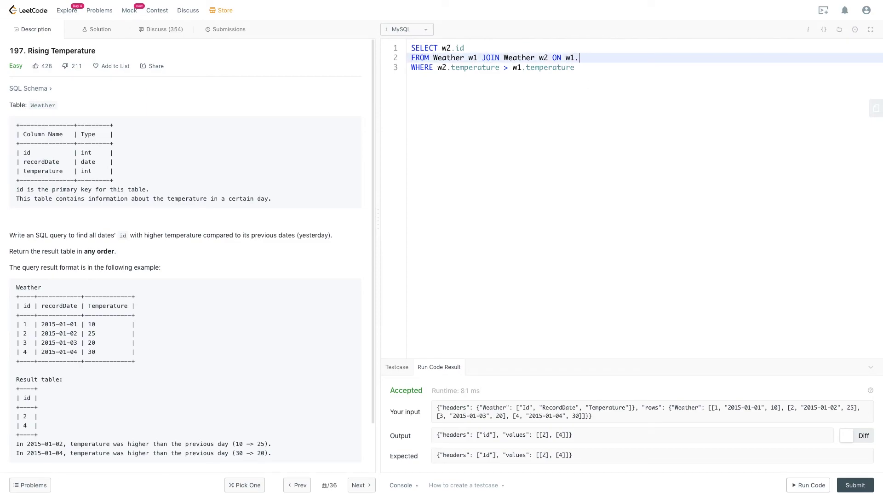
{"action": "type", "text": "reco"}
{"action": "key", "text": "BackSpace"}
{"action": "key", "text": "BackSpace"}
{"action": "key", "text": "BackSpace"}
{"action": "type", "text": "recordDa"}
{"action": "type", "text": "te - w"}
{"action": "type", "text": "2.re"}
{"action": "type", "text": "cordDate"}
{"action": "type", "text": " = "}
{"action": "type", "text": "-1"}
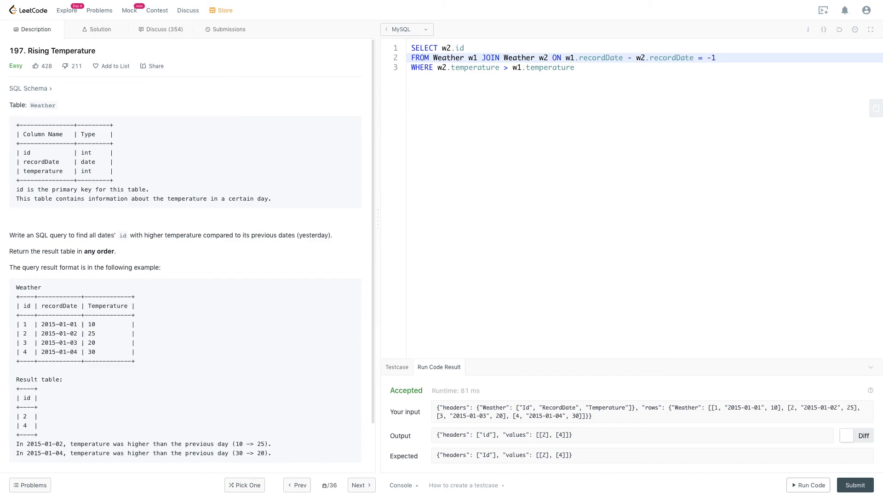